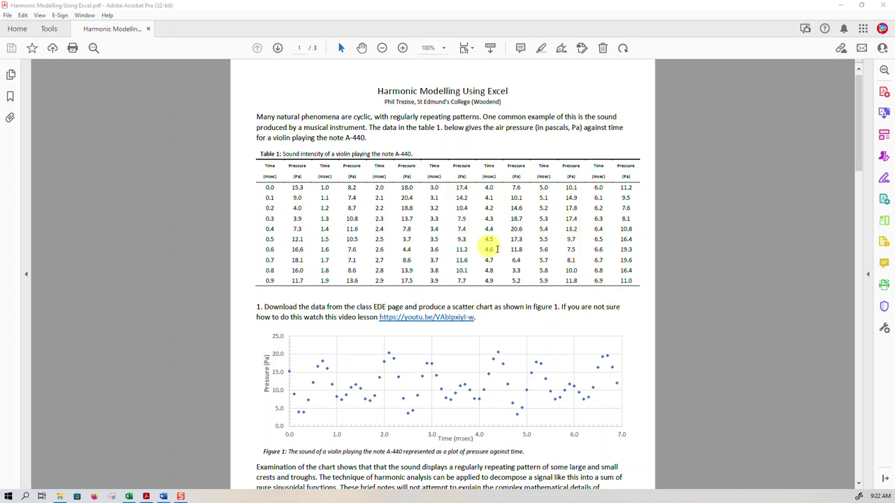
# Read through the three-page Harmonic Modelling Using Excel PDF, examining its data table, charts, numbered equations, Excel code figures, parameter table and references.
pyautogui.scroll(-4, 500, 254)
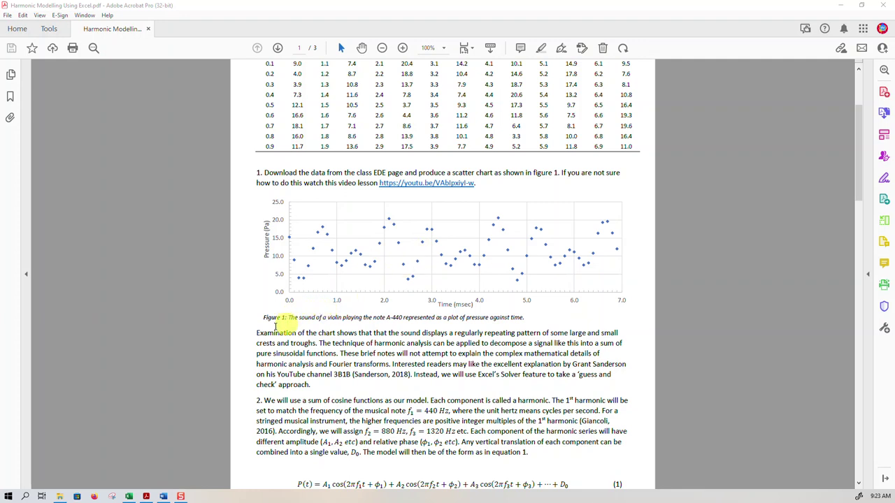
pyautogui.scroll(4, 273, 318)
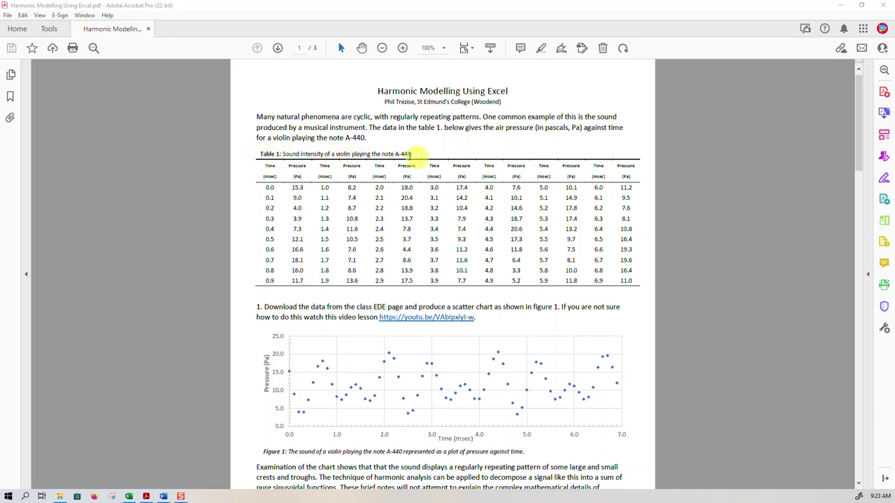
pyautogui.scroll(-3, 344, 211)
pyautogui.scroll(3, 343, 212)
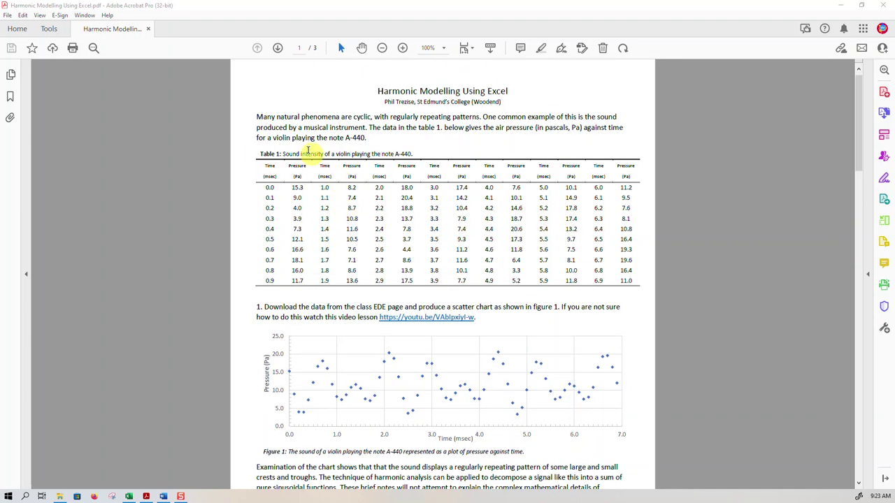
pyautogui.scroll(-5, 343, 256)
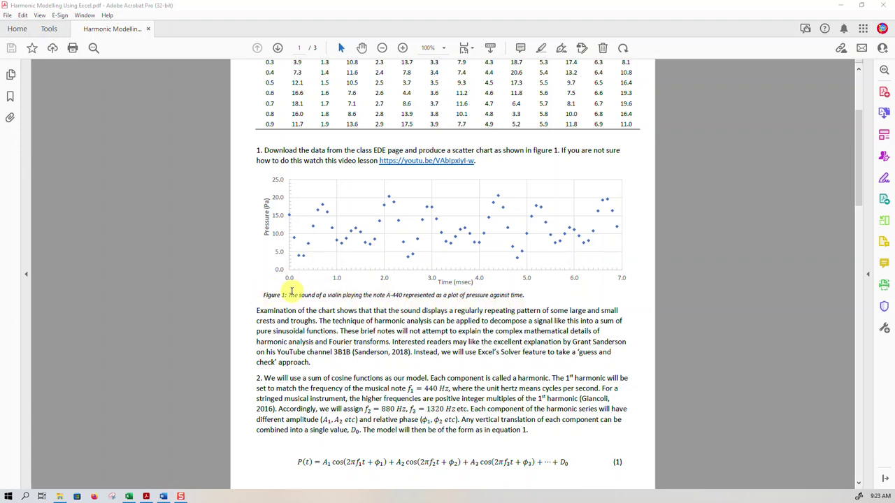
pyautogui.scroll(3, 292, 292)
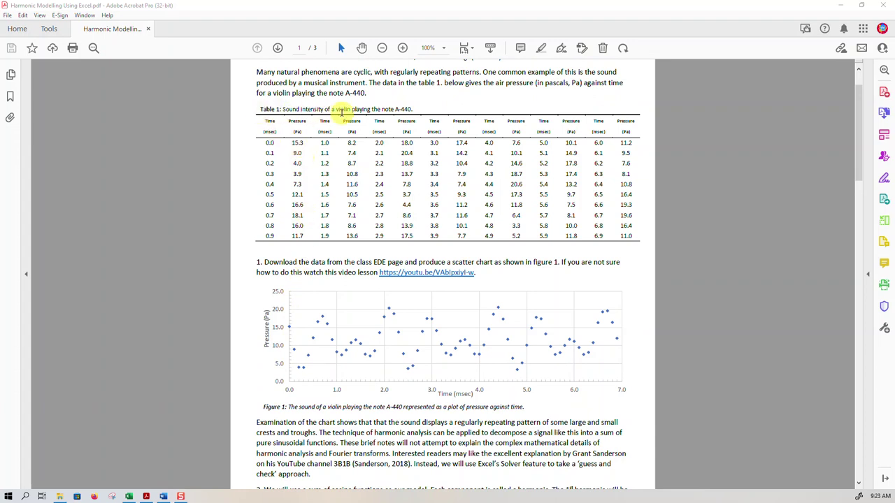
pyautogui.scroll(-5, 341, 252)
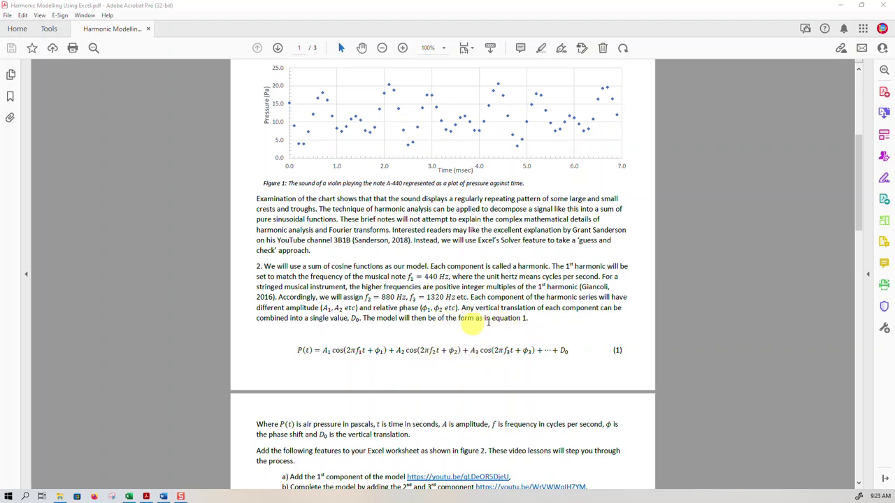
pyautogui.scroll(-2, 491, 318)
pyautogui.scroll(-7, 489, 319)
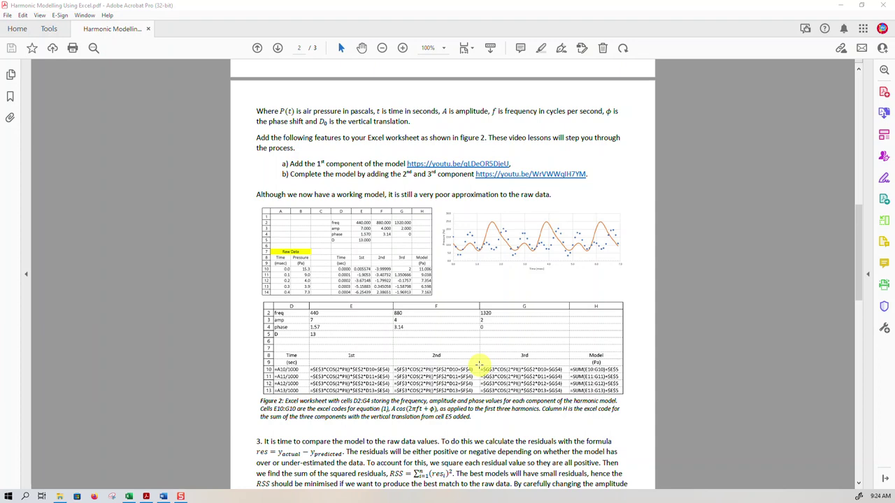
pyautogui.scroll(-6, 476, 358)
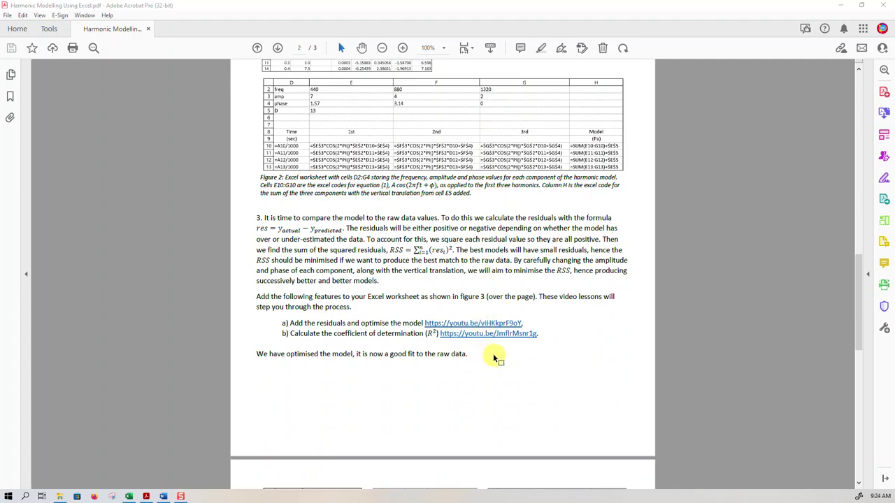
pyautogui.scroll(-9, 494, 359)
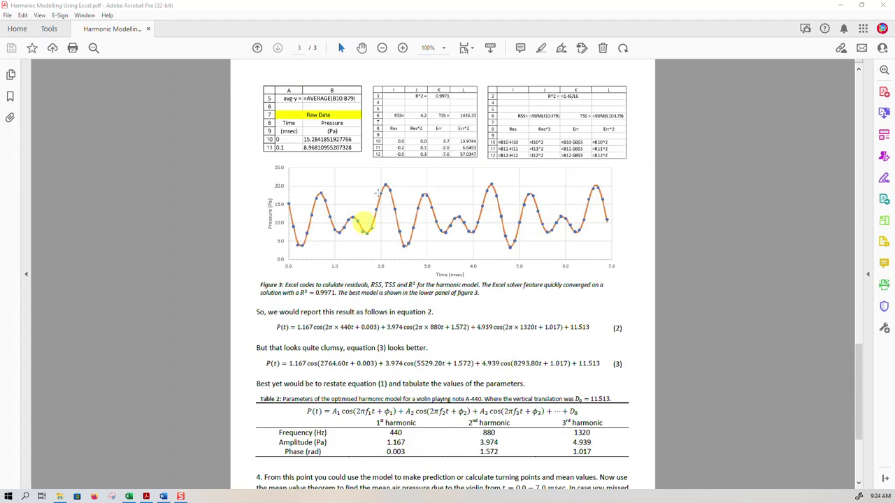
pyautogui.scroll(-3, 490, 364)
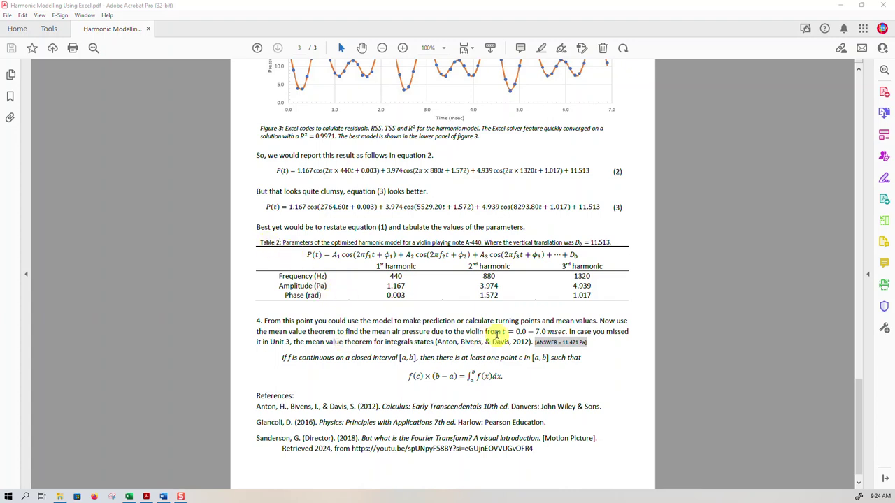
pyautogui.scroll(-1, 497, 334)
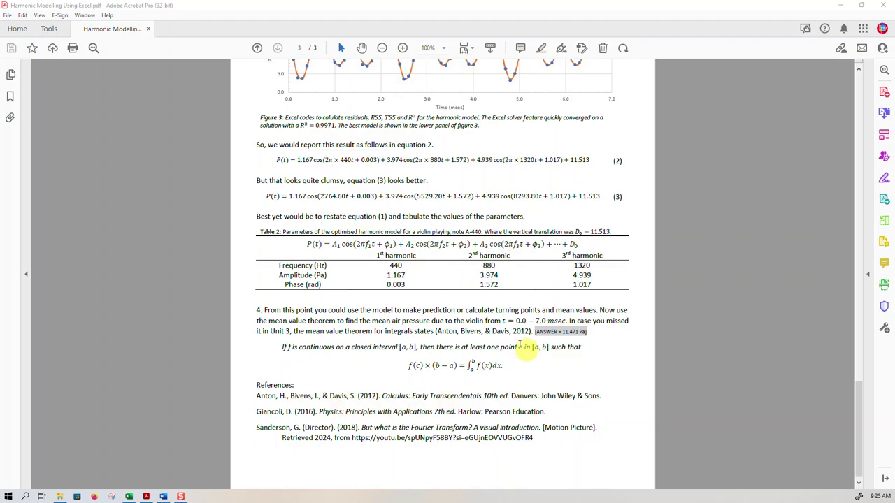
pyautogui.scroll(4, 515, 338)
pyautogui.scroll(9, 515, 338)
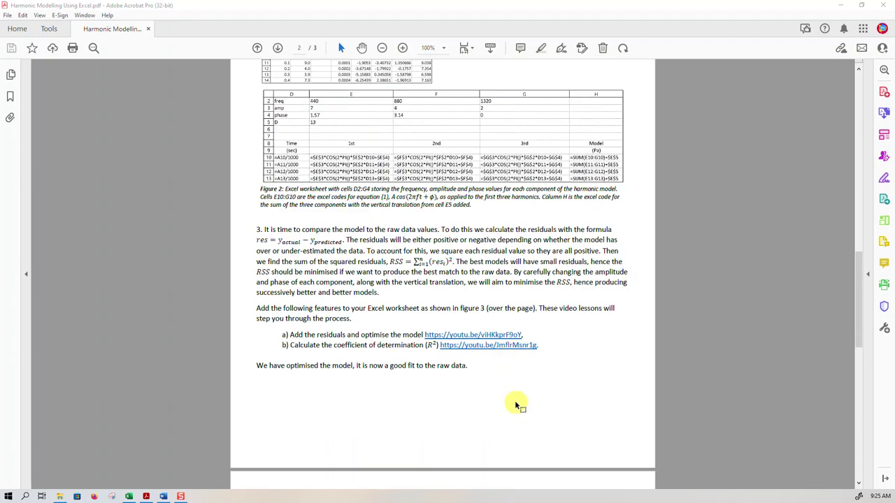
pyautogui.scroll(5, 515, 404)
pyautogui.scroll(14, 516, 404)
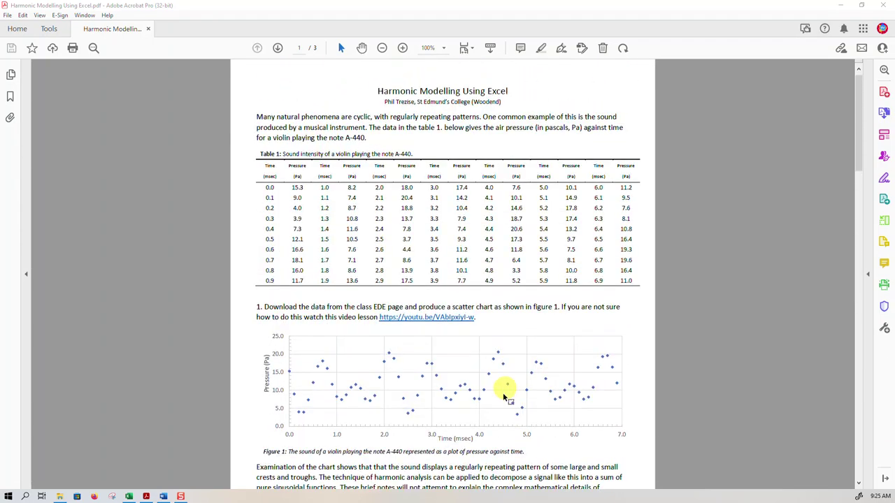
# Switch to the Word version of the Harmonic Modelling Using Excel document and go to equation 1.
pyautogui.click(841, 4)
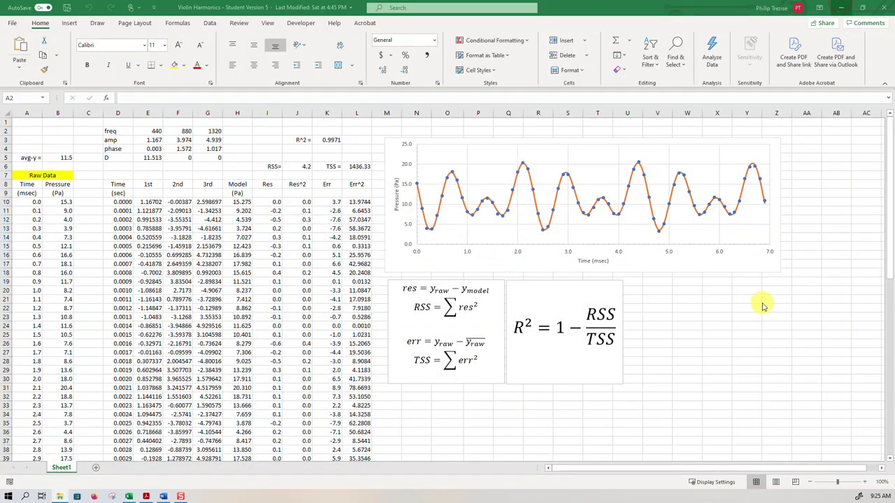
pyautogui.click(171, 497)
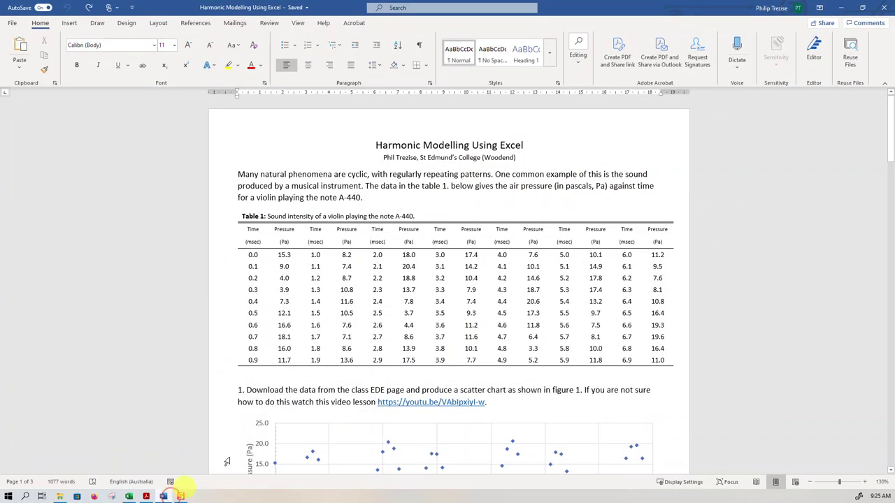
pyautogui.scroll(-15, 530, 277)
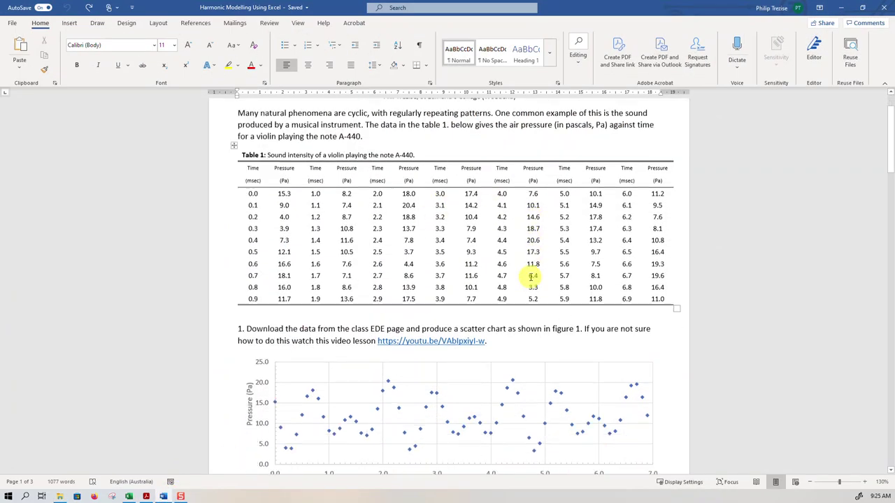
pyautogui.scroll(-2, 531, 277)
pyautogui.scroll(3, 538, 265)
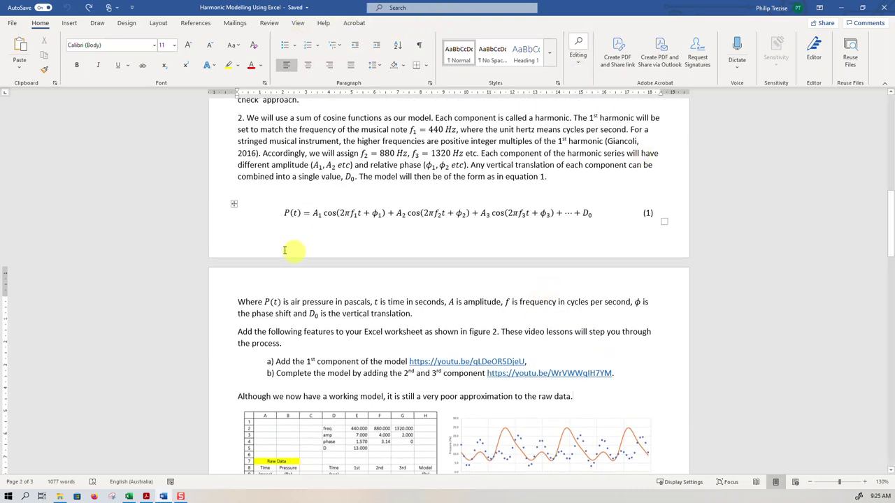
# Try all borders on the one-row table holding equation 1 and its number, and undo the changes.
pyautogui.click(259, 213)
pyautogui.tripleClick(325, 217)
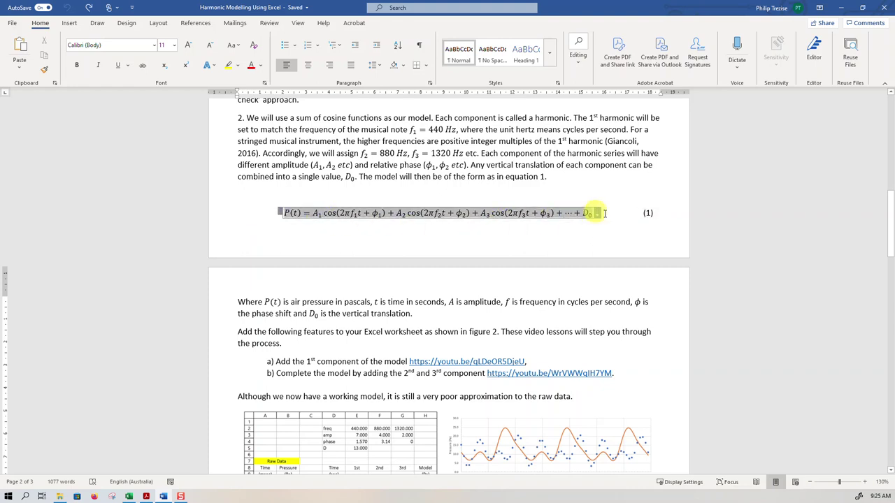
pyautogui.moveTo(605, 214); pyautogui.dragTo(659, 213)
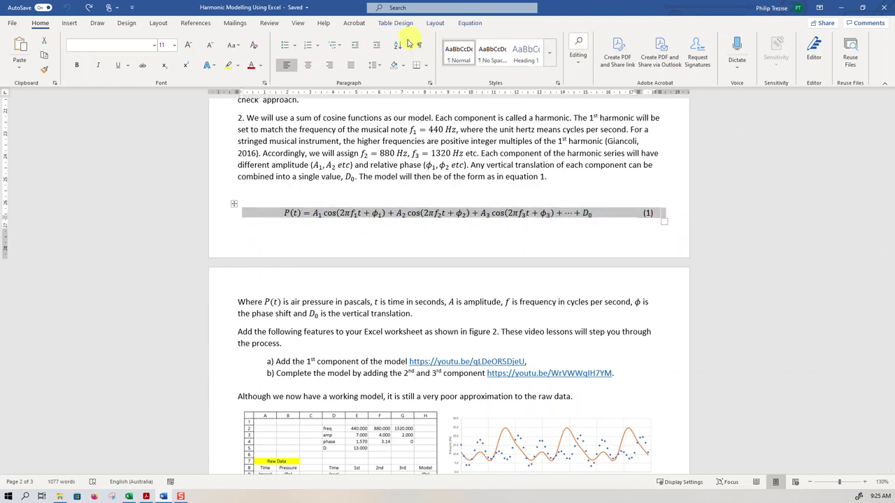
pyautogui.click(401, 25)
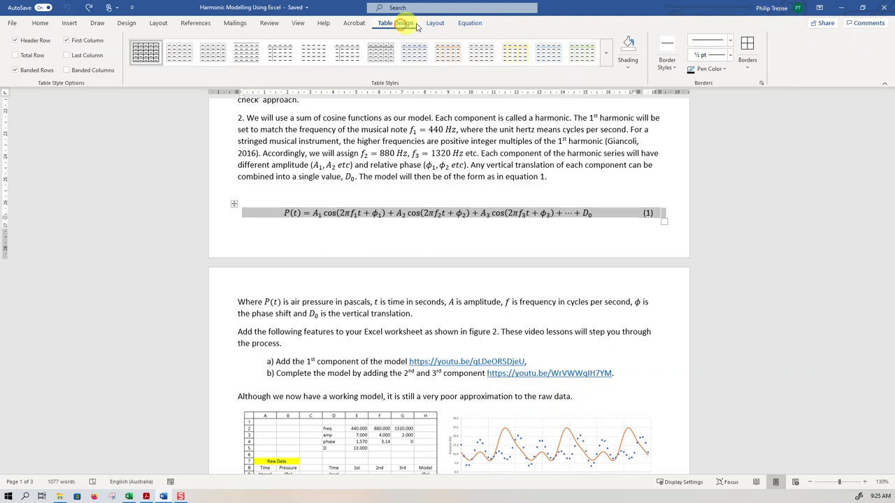
pyautogui.click(746, 45)
pyautogui.click(609, 190)
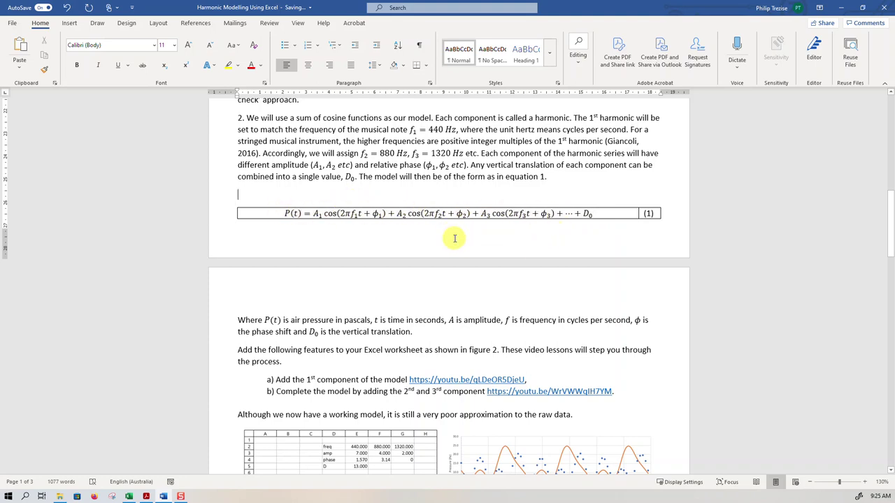
pyautogui.press('Return')
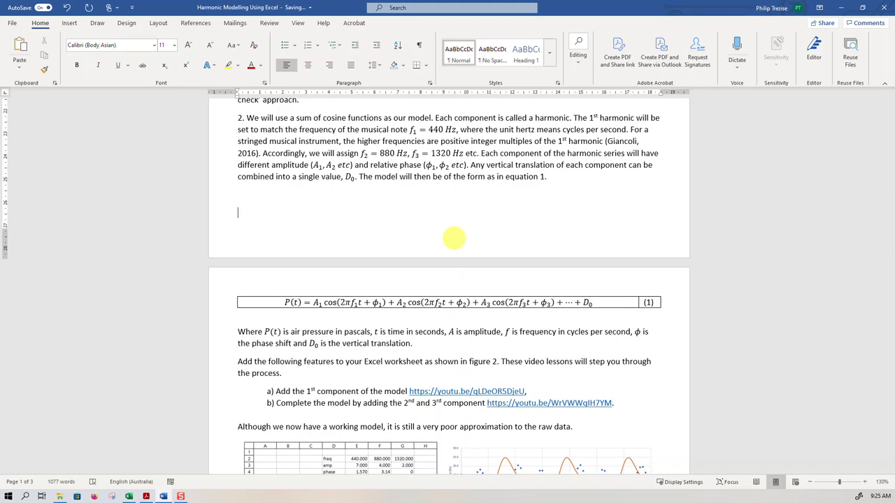
pyautogui.hotkey('ctrl', 'z')
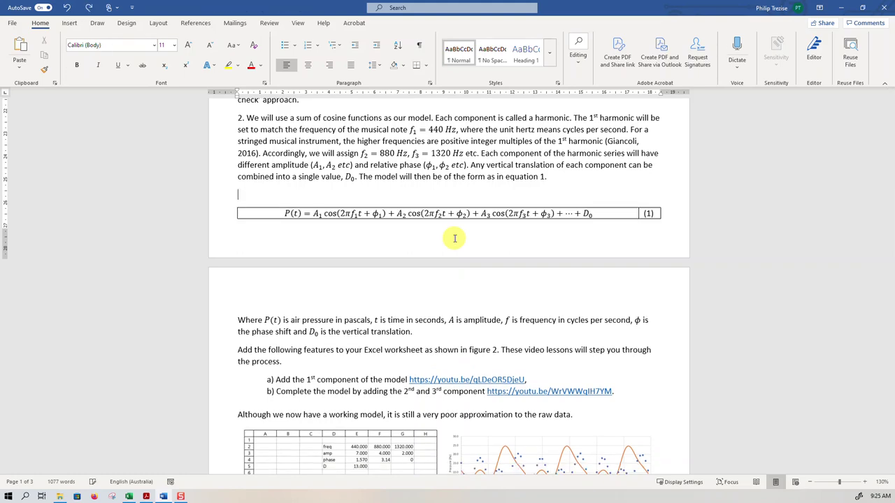
# Add all borders to the layout table holding the Figure 2 worksheet pictures, chart and caption, and select its first worksheet picture.
pyautogui.scroll(-3, 475, 271)
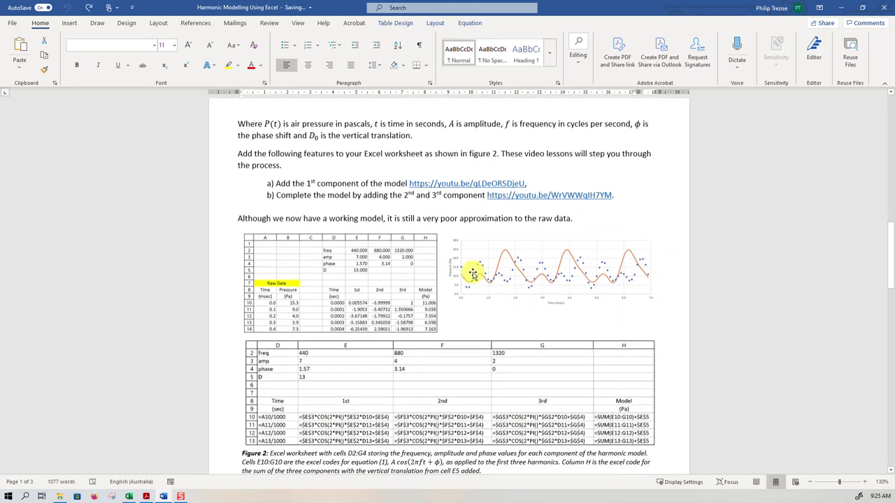
pyautogui.click(233, 253)
pyautogui.moveTo(255, 268); pyautogui.dragTo(371, 450)
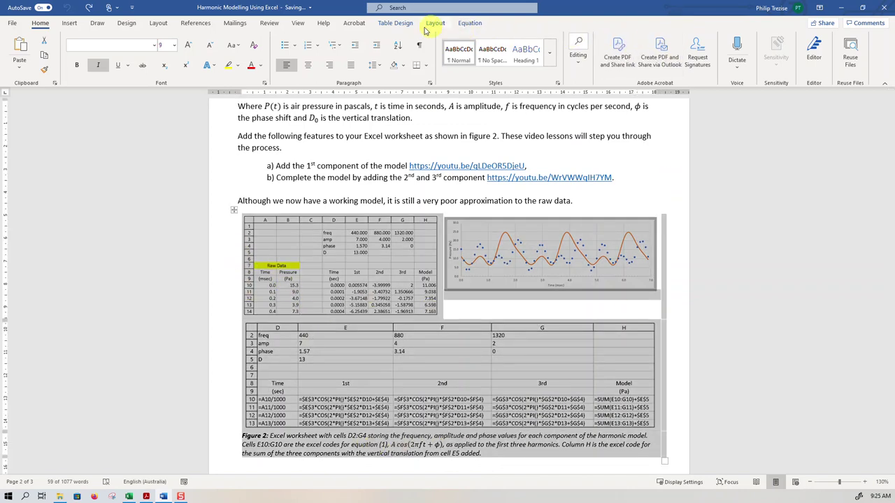
pyautogui.click(395, 22)
pyautogui.click(747, 44)
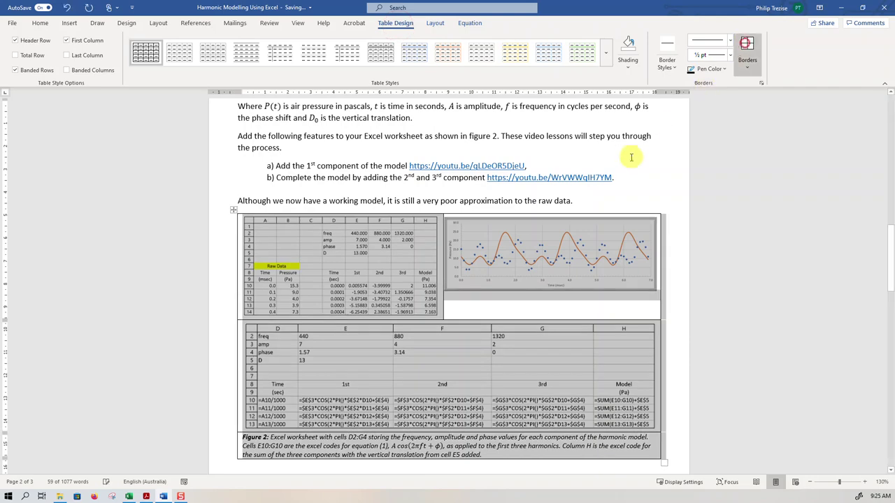
pyautogui.click(614, 195)
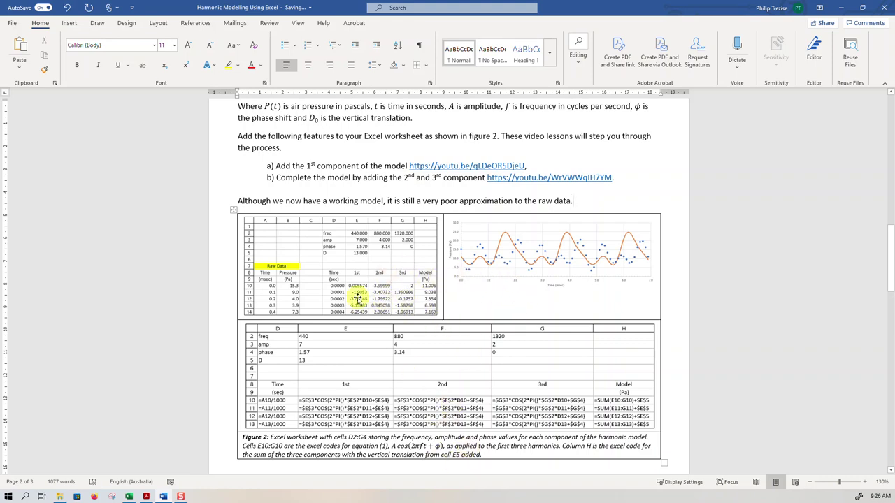
pyautogui.click(411, 244)
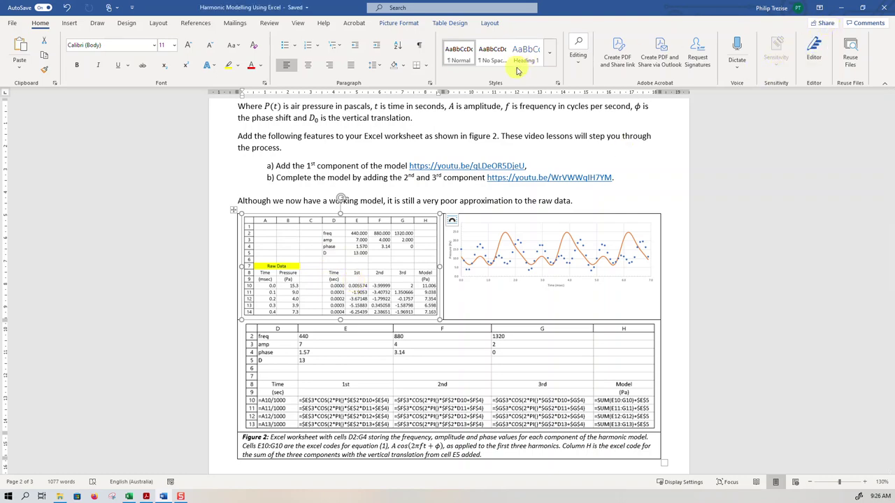
# Switch to the Violin Harmonics workbook and set the print job to Print Selection for cells D2:H12.
pyautogui.click(843, 8)
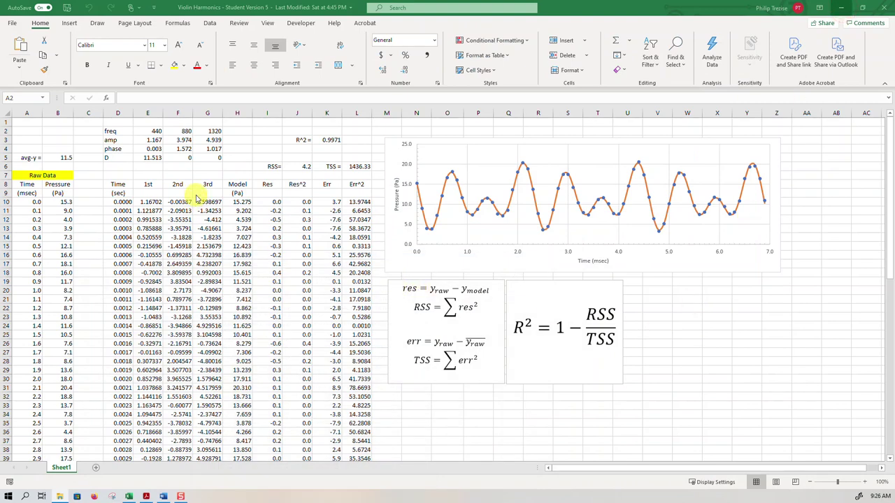
pyautogui.click(111, 129)
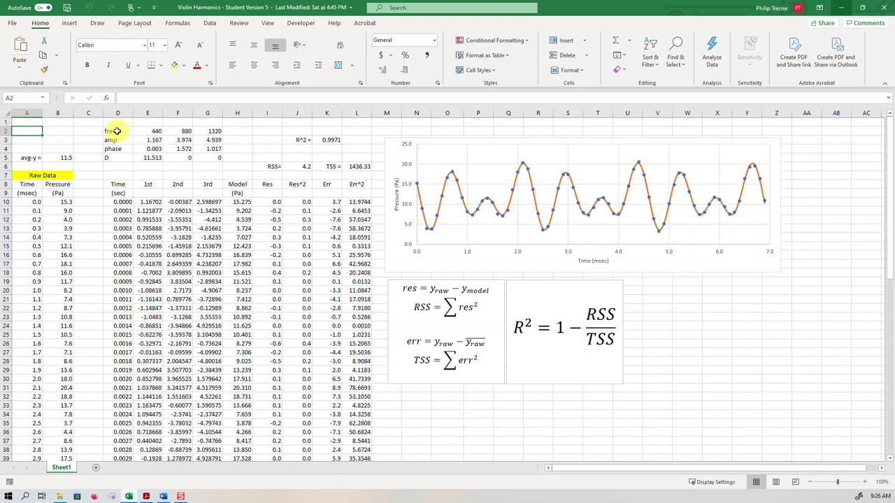
pyautogui.moveTo(116, 131); pyautogui.dragTo(246, 222)
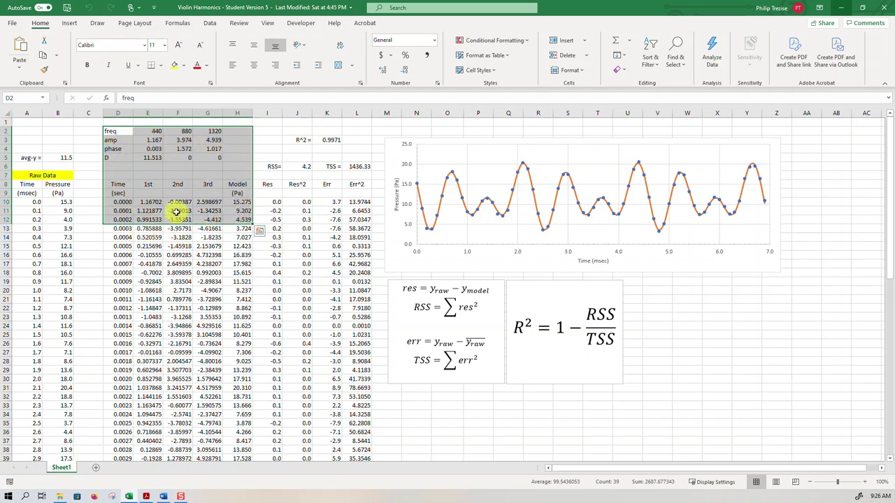
pyautogui.click(12, 24)
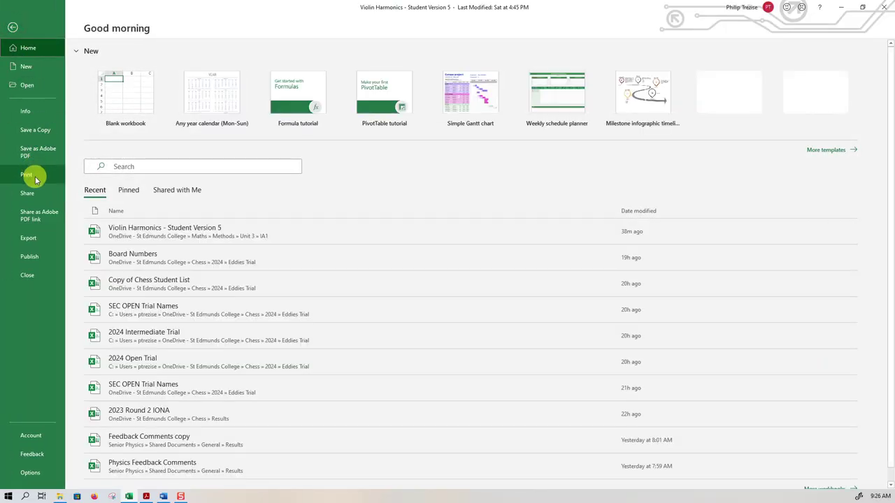
pyautogui.click(35, 177)
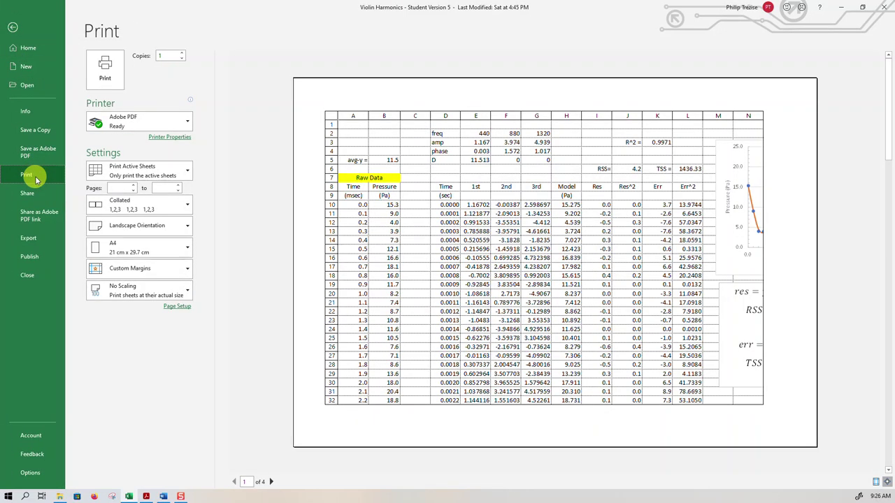
pyautogui.click(137, 175)
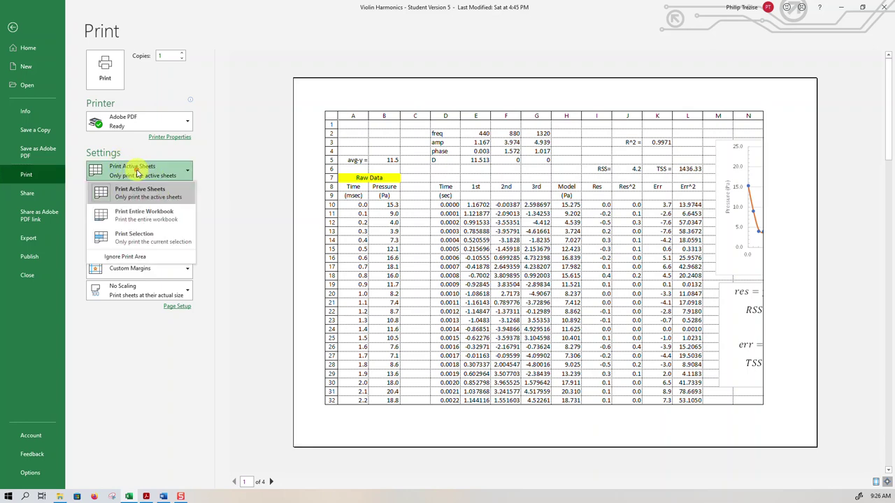
pyautogui.click(136, 239)
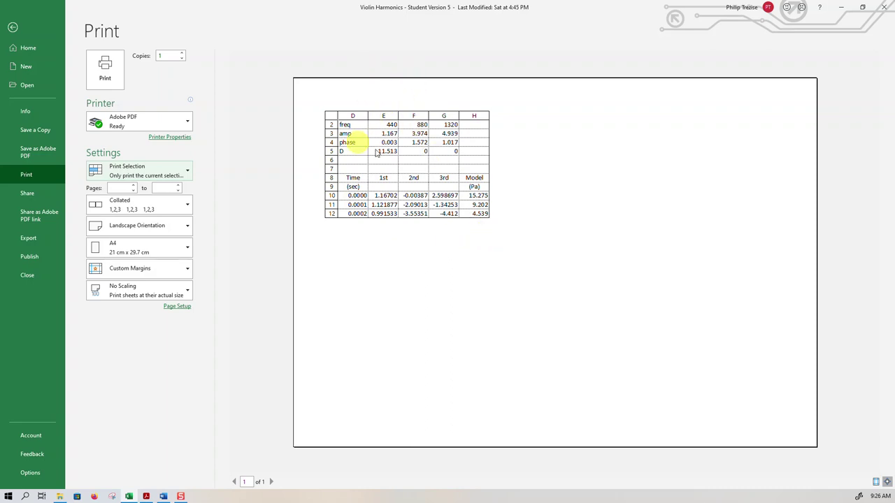
# Turn off gridlines and row and column headings in the sheet's print setup and apply the change to the preview.
pyautogui.click(179, 307)
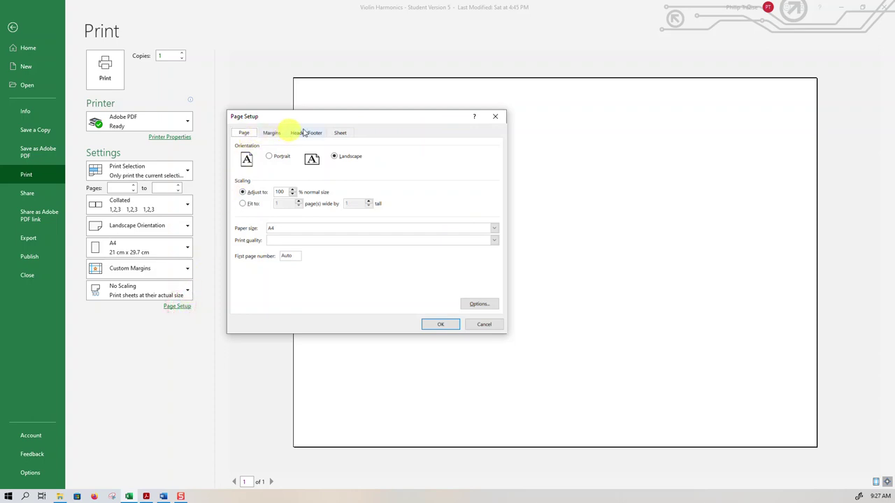
pyautogui.click(340, 133)
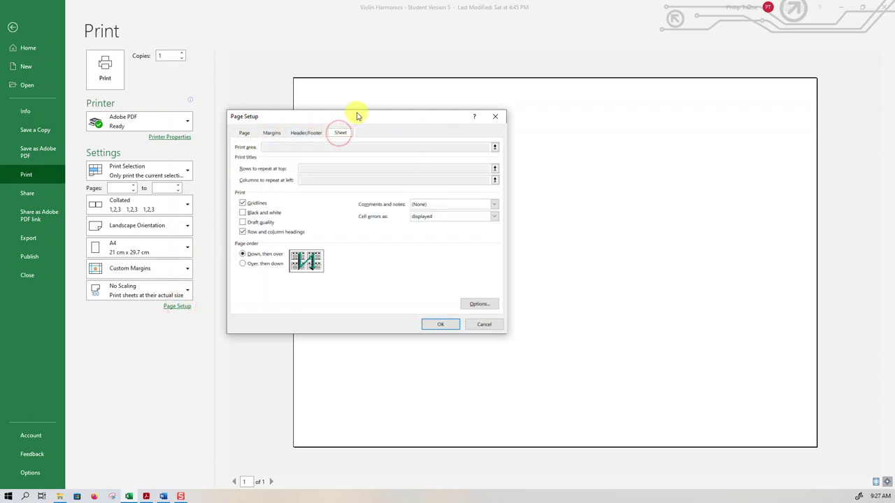
pyautogui.moveTo(355, 116); pyautogui.dragTo(562, 224)
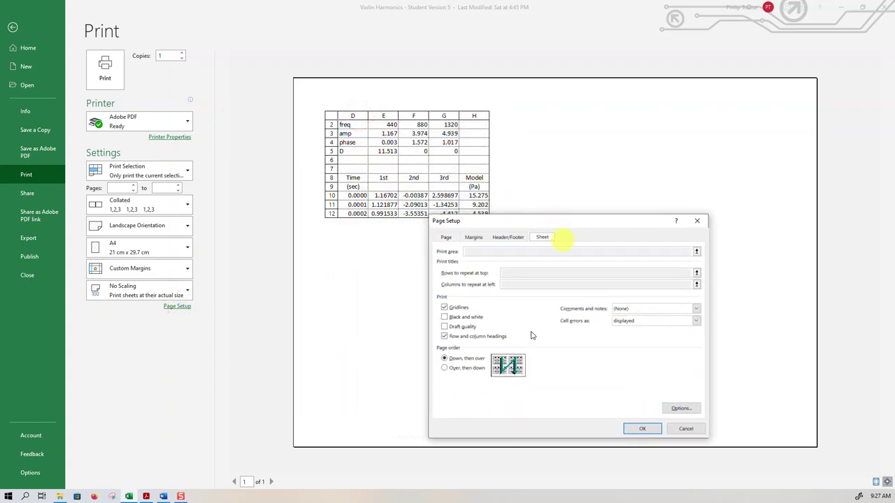
pyautogui.click(445, 308)
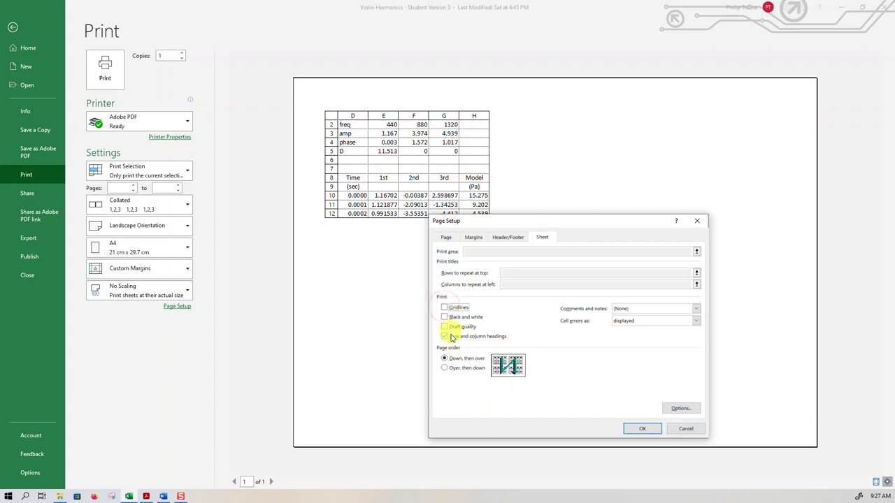
pyautogui.click(643, 429)
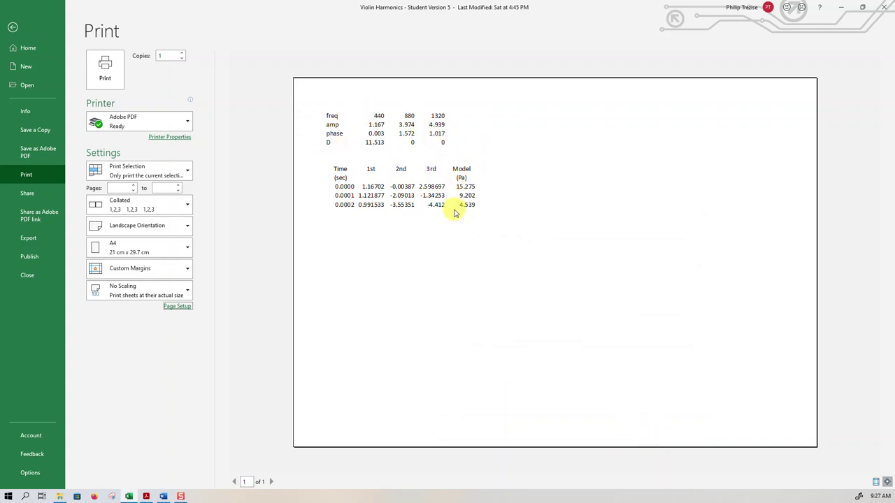
# Turn the printed gridlines and the row and column headings back on.
pyautogui.click(178, 308)
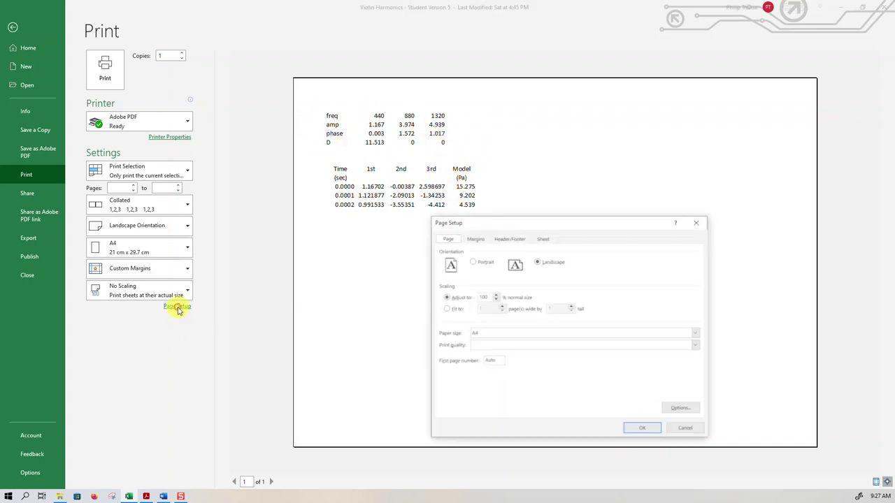
pyautogui.click(542, 239)
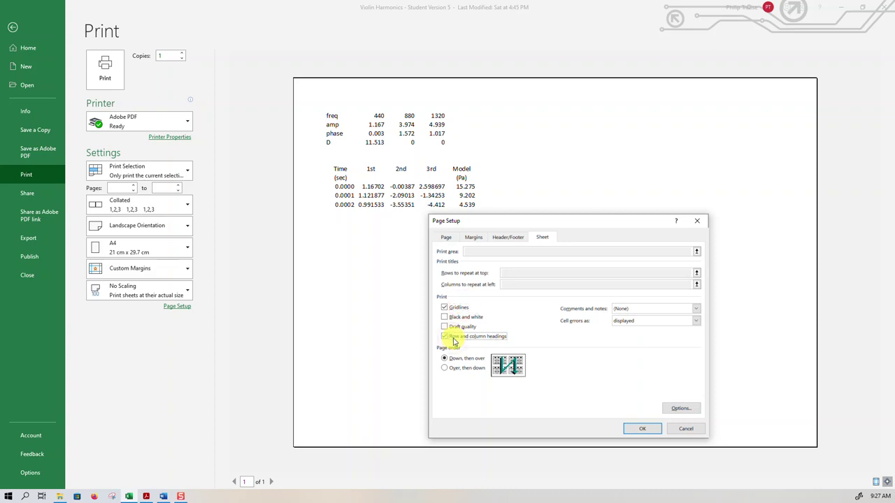
pyautogui.click(642, 429)
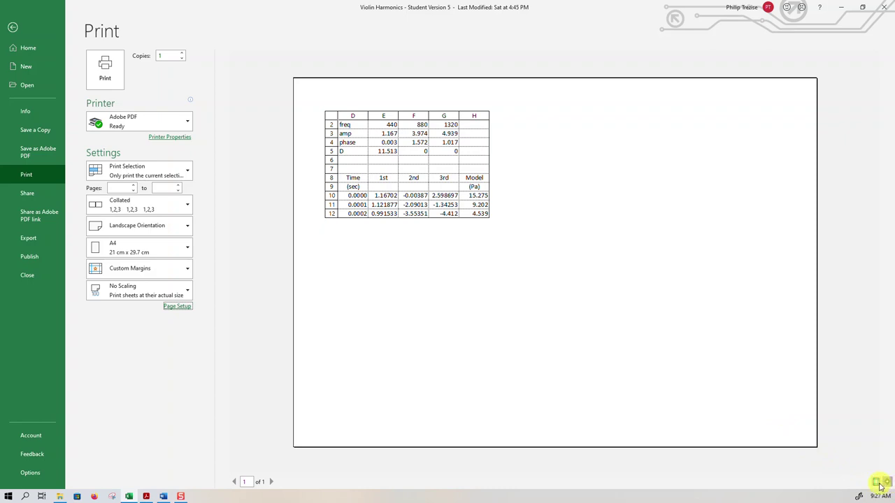
# Print the selected cells D2:H12 with the Adobe PDF printer.
pyautogui.click(878, 485)
pyautogui.click(878, 485)
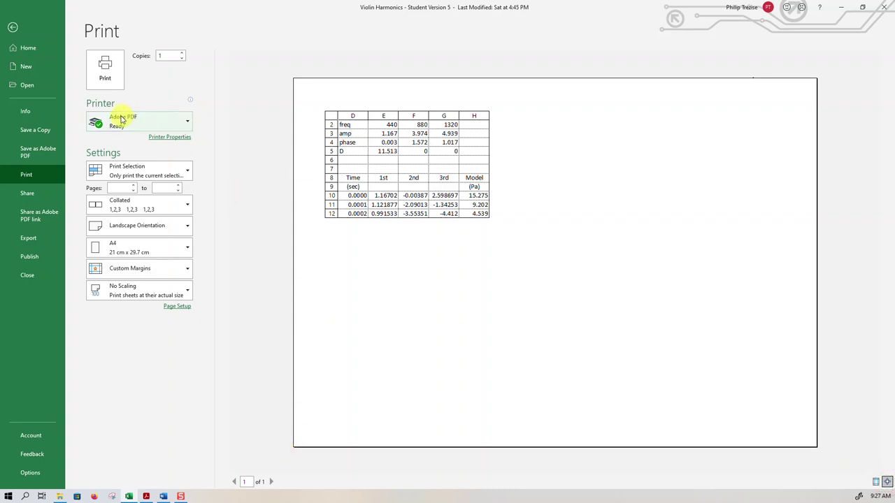
pyautogui.click(105, 70)
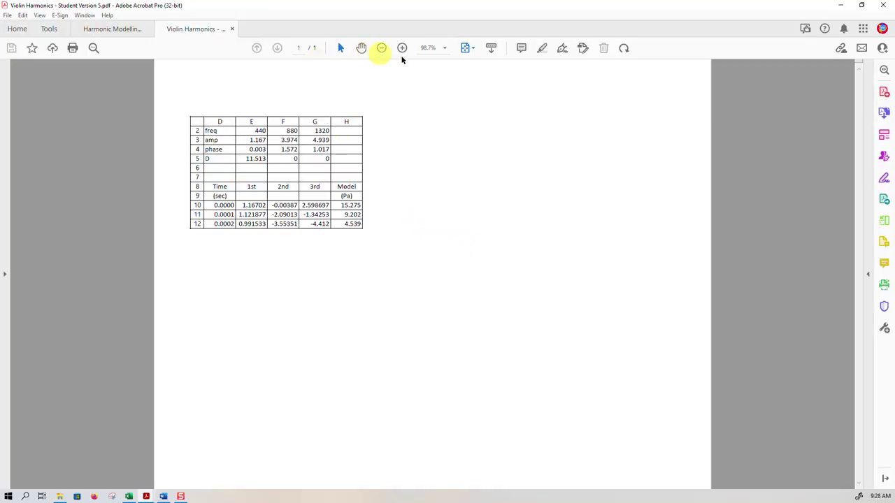
# Enlarge the PDF page to 150%, snip the worksheet table with the Snipping Tool, and close the snip without saving it.
pyautogui.click(402, 48)
pyautogui.click(402, 48)
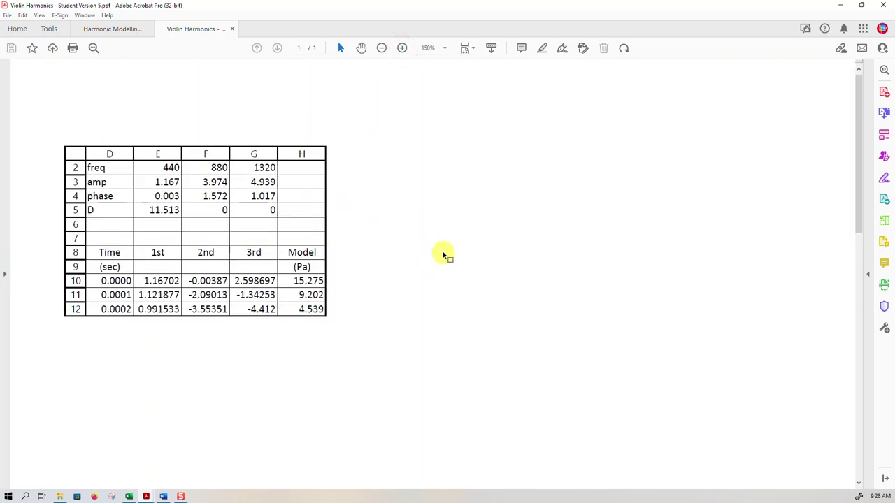
pyautogui.click(112, 497)
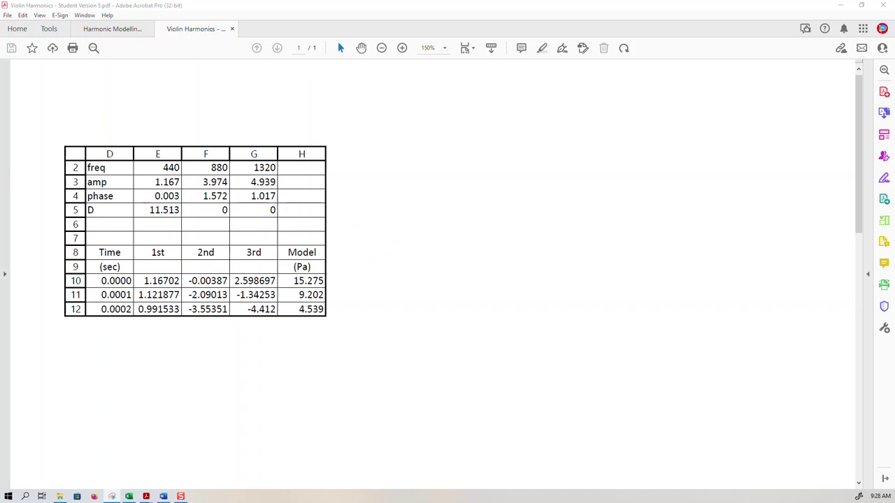
pyautogui.click(423, 231)
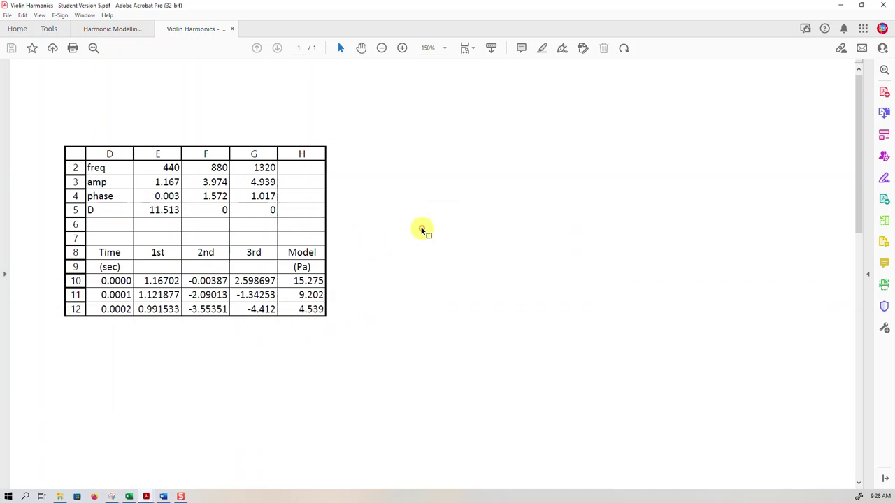
pyautogui.moveTo(56, 138); pyautogui.dragTo(331, 321)
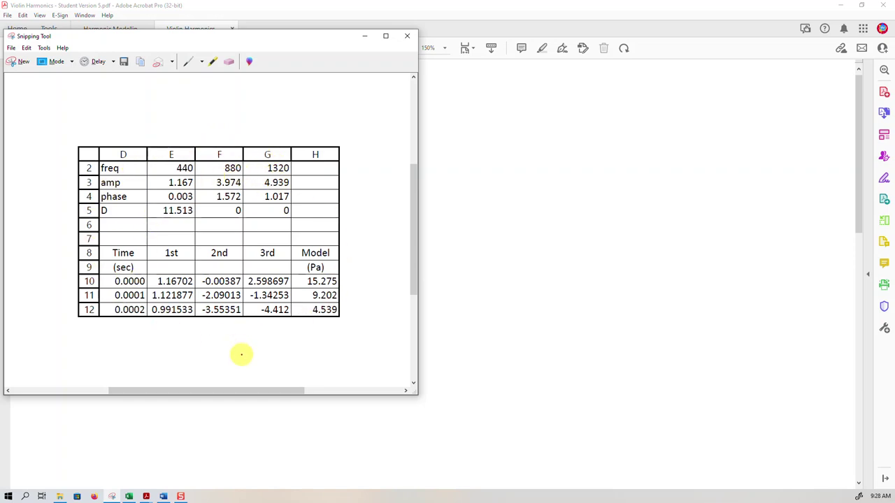
pyautogui.click(407, 36)
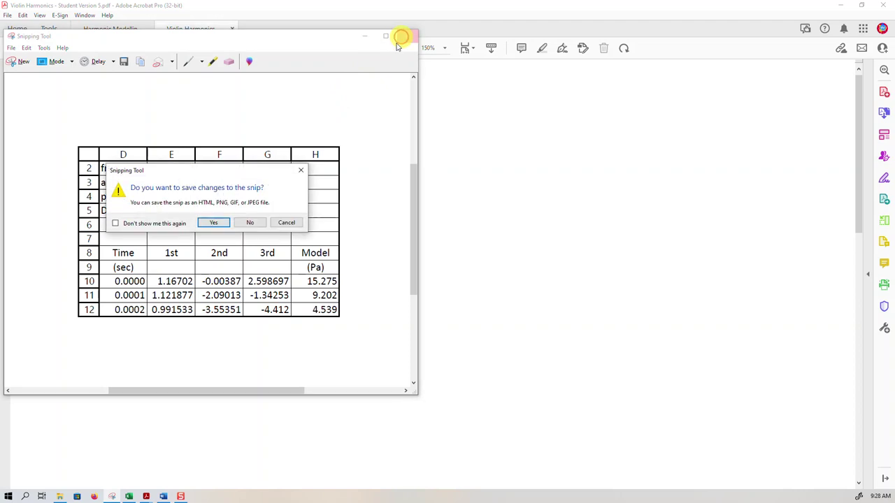
pyautogui.click(250, 224)
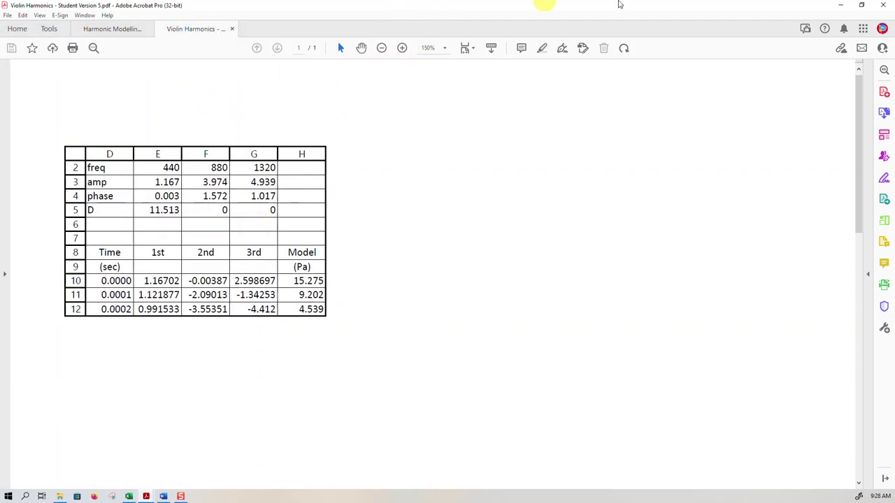
# Switch back to the Violin Harmonics workbook in Excel and display the formulas in the cells.
pyautogui.click(843, 7)
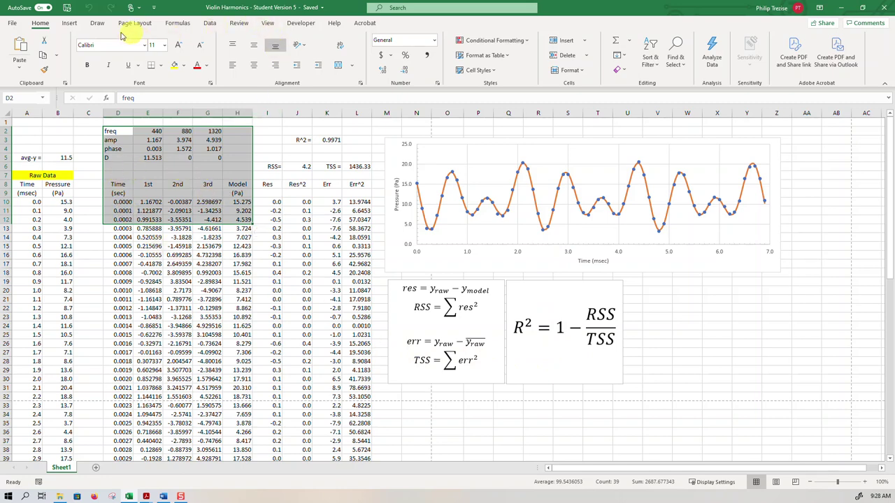
pyautogui.click(176, 23)
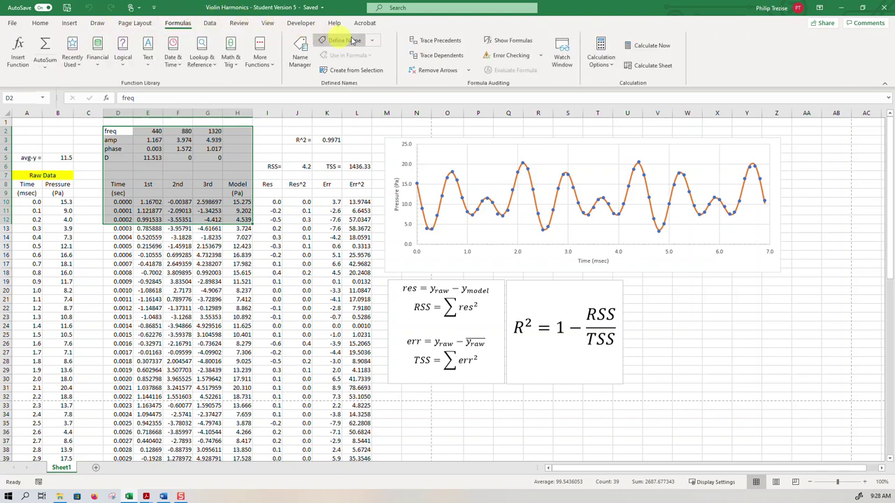
pyautogui.click(505, 42)
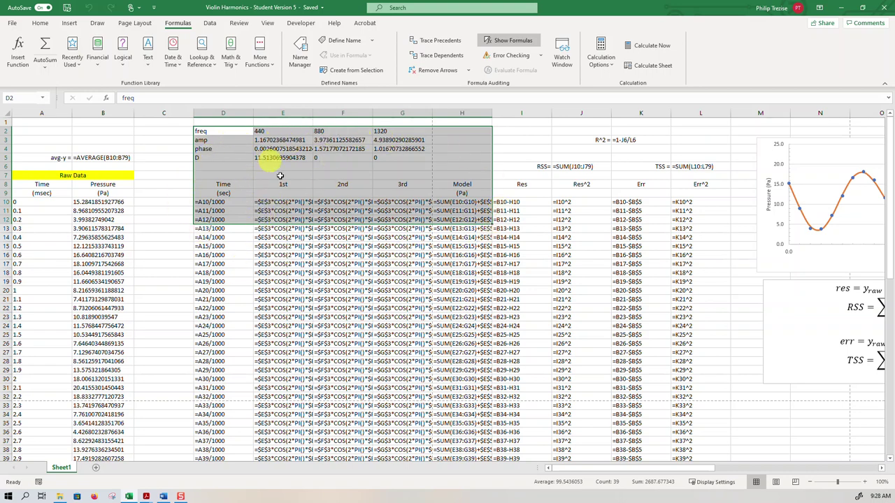
# Resize columns D to H so the harmonic and model formulas fit fully, with equal widths for E to G.
pyautogui.click(238, 112)
pyautogui.moveTo(255, 111); pyautogui.dragTo(497, 112)
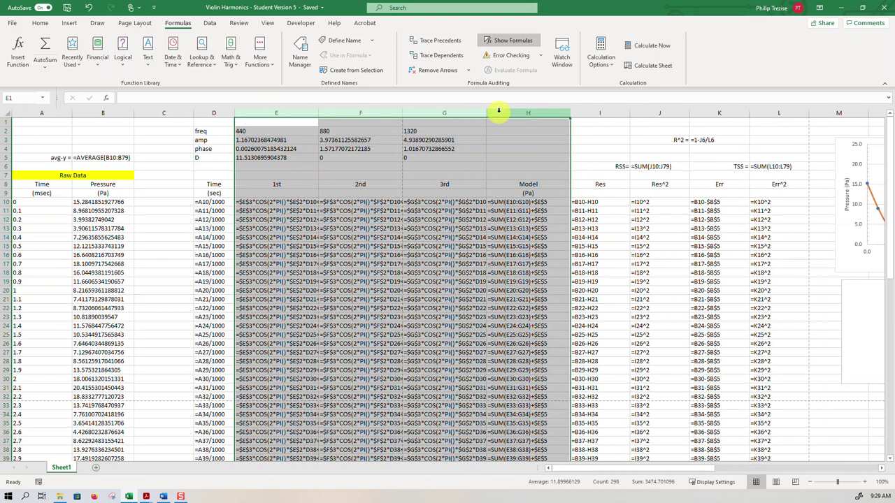
pyautogui.click(536, 113)
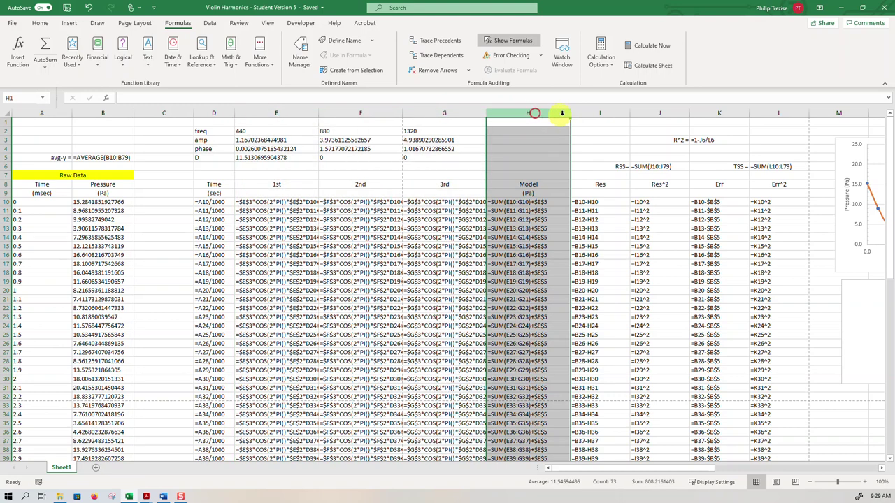
pyautogui.moveTo(570, 112); pyautogui.dragTo(552, 113)
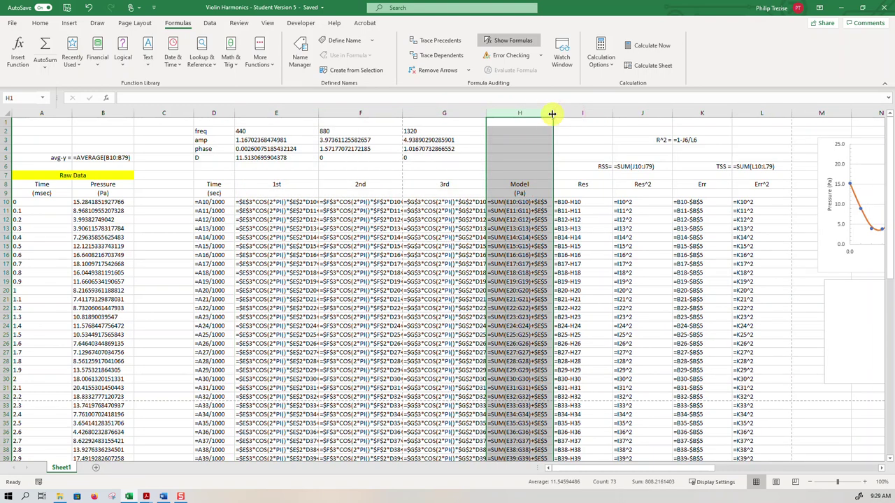
pyautogui.moveTo(277, 113); pyautogui.dragTo(424, 113)
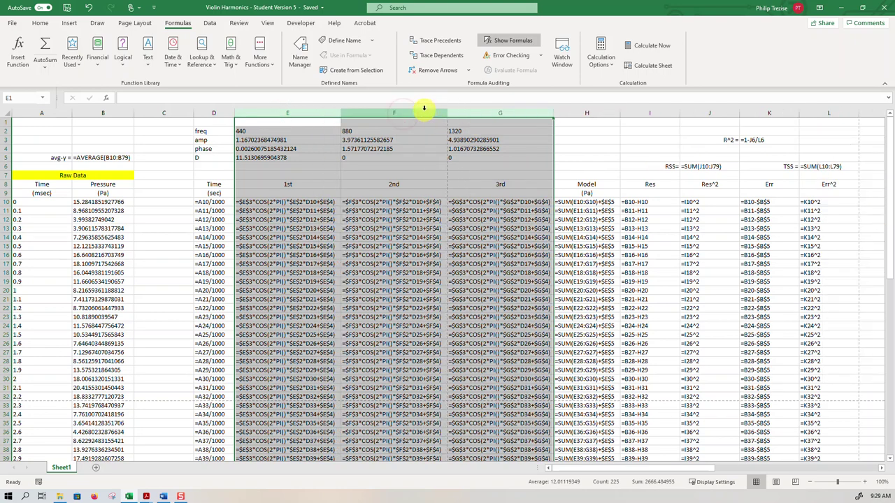
pyautogui.click(432, 173)
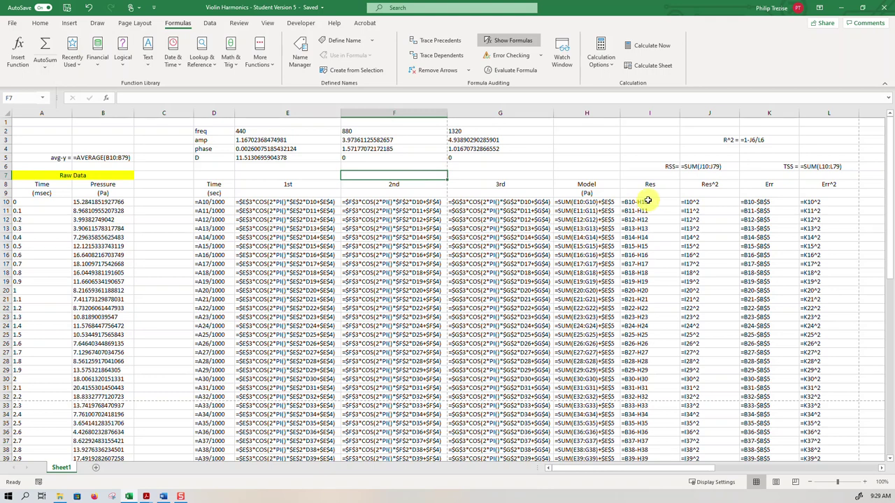
# Select cells D2:H12 with their formulas shown and bring up the print preview of the selection.
pyautogui.moveTo(213, 128); pyautogui.dragTo(573, 219)
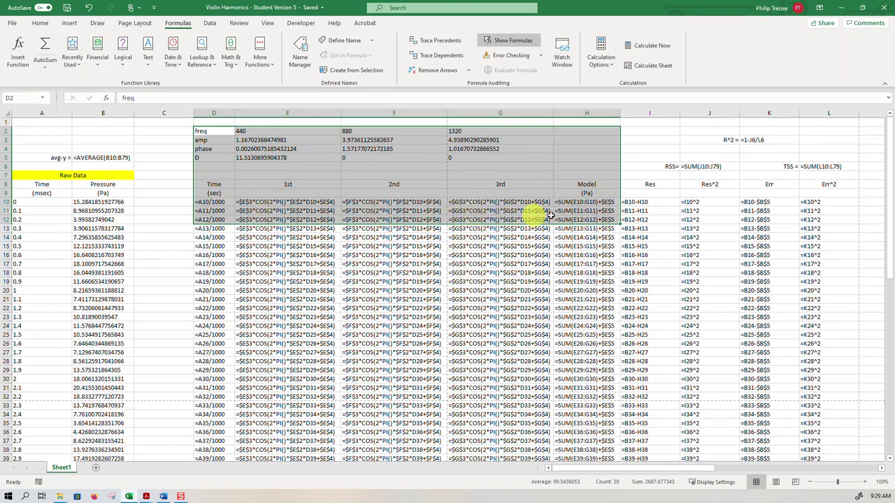
pyautogui.click(13, 24)
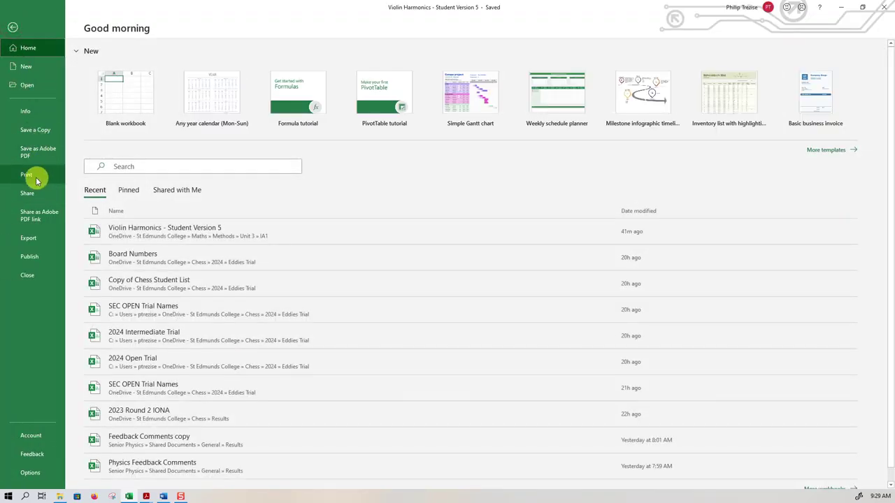
pyautogui.click(36, 176)
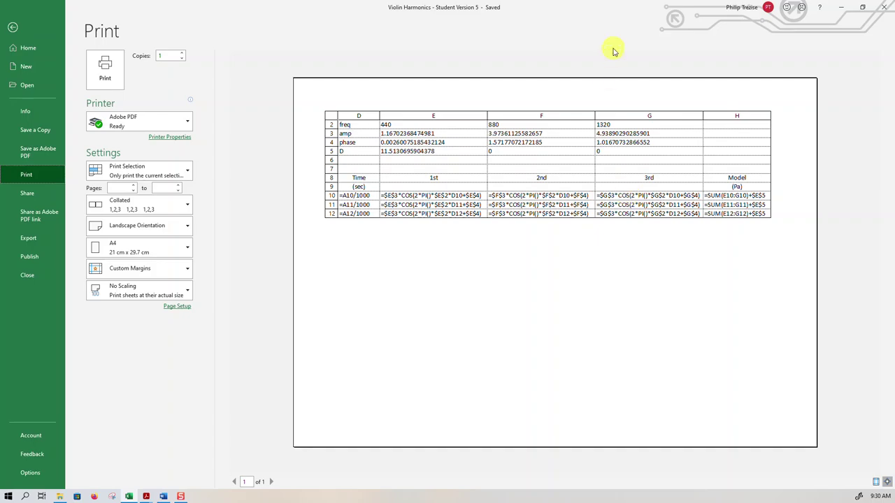
# Switch to the Harmonic Modelling Using Excel PDF in Acrobat and go to Figure 2 on page 2.
pyautogui.click(841, 8)
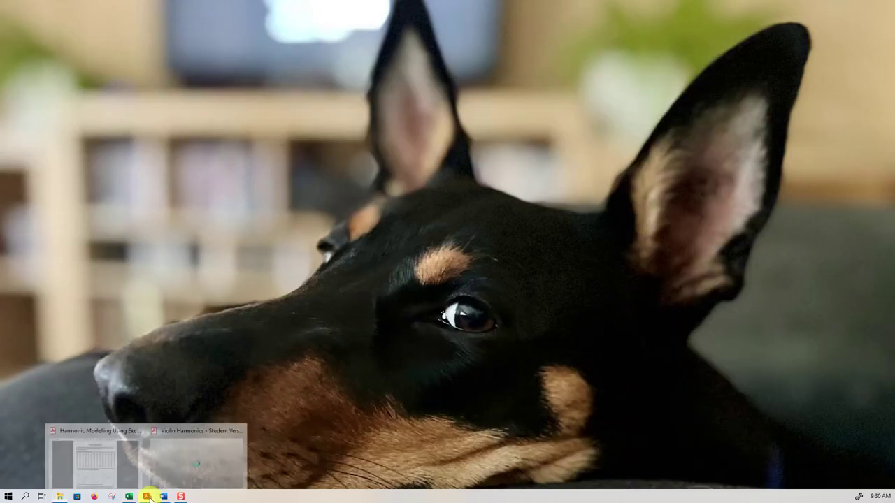
pyautogui.click(98, 461)
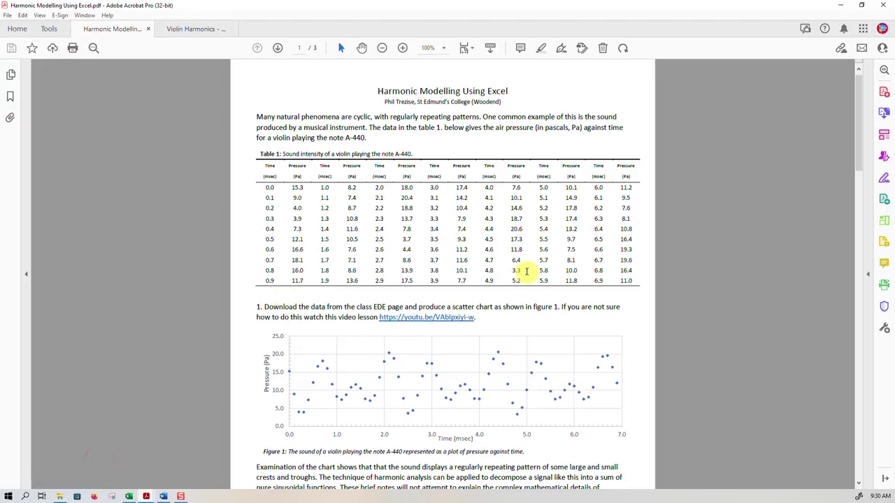
pyautogui.scroll(-15, 510, 259)
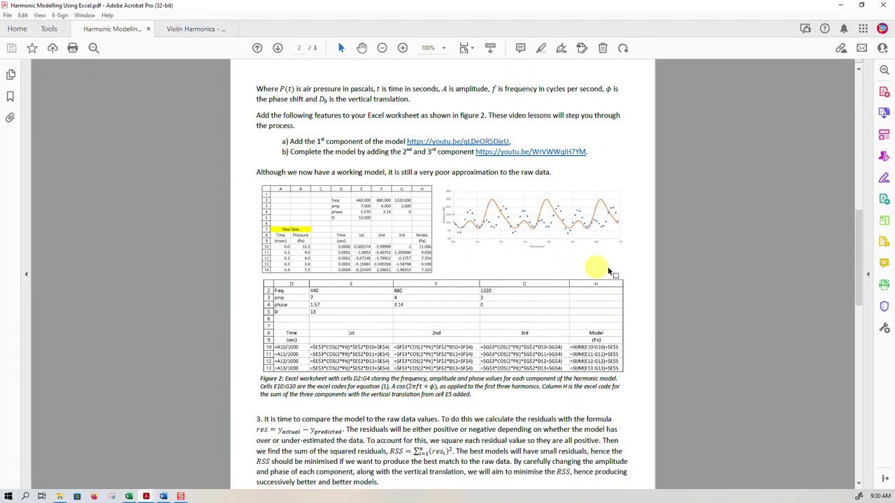